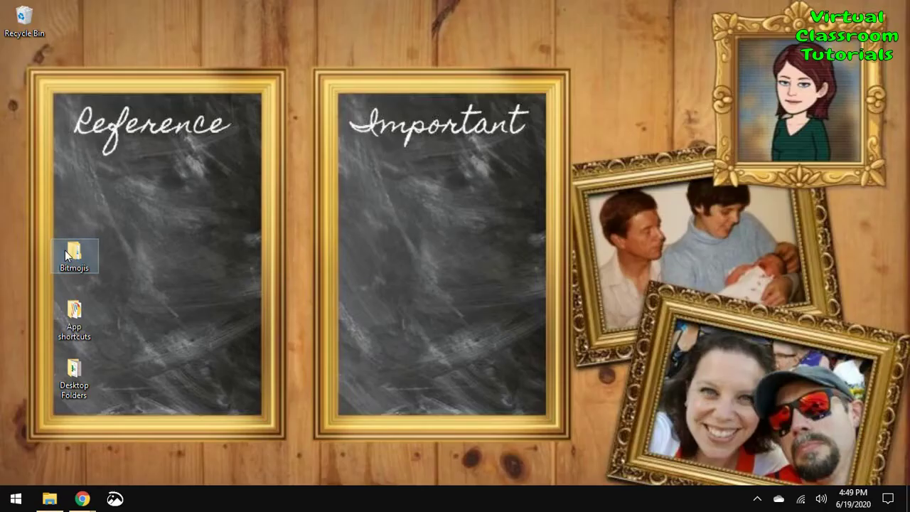
Step: Open the Walking folder, snap it to the left half beside Chrome, and open the Bitmoji panel
{"action": "double_click", "coordinate": [381, 121]}
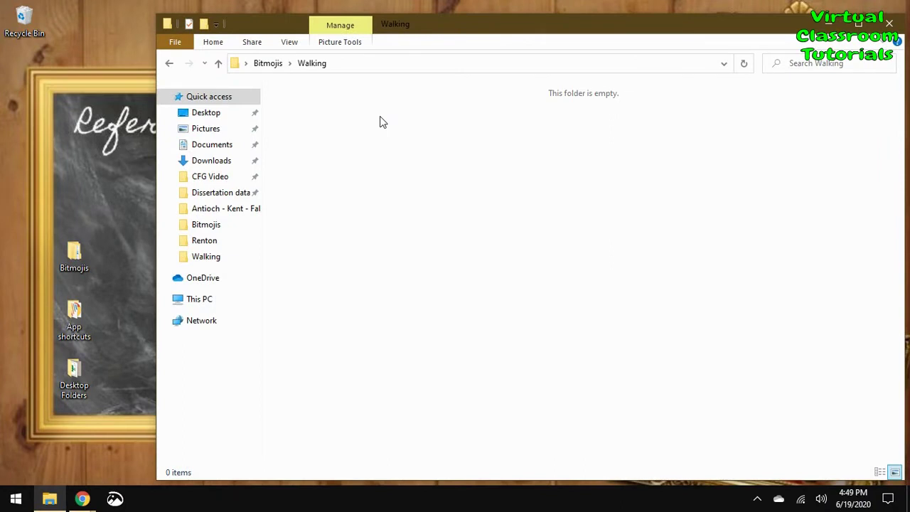
{"action": "key", "text": "super+Left"}
{"action": "left_click", "coordinate": [647, 173]}
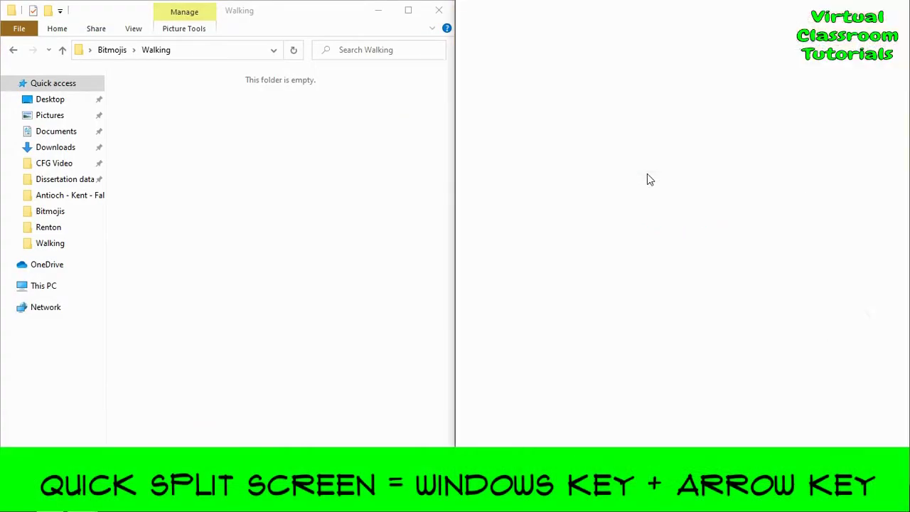
{"action": "left_click", "coordinate": [808, 41]}
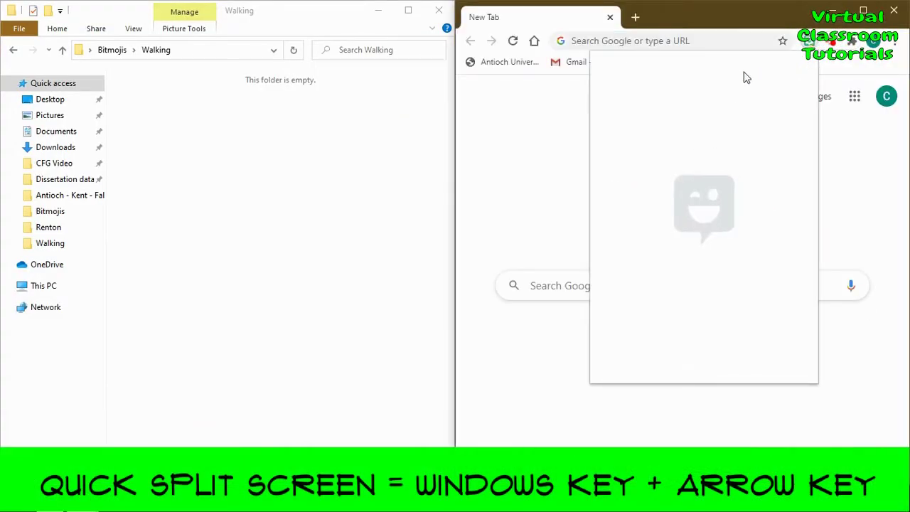
Step: Search 'walk' and 'pose', copy the running, coffee and pointing stickers into Walking, and open the running one in Paint
{"action": "type", "text": "wal"}
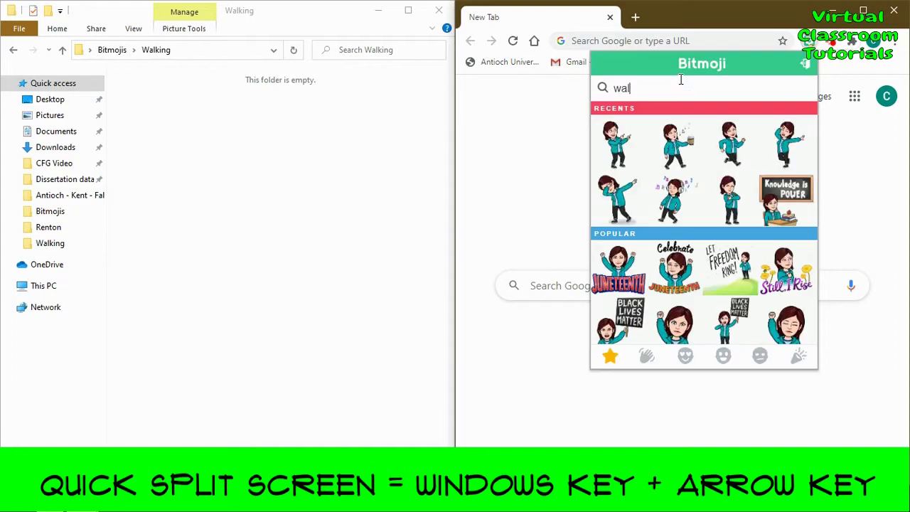
{"action": "type", "text": "k"}
{"action": "left_click_drag", "start_coordinate": [674, 129], "coordinate": [319, 188]}
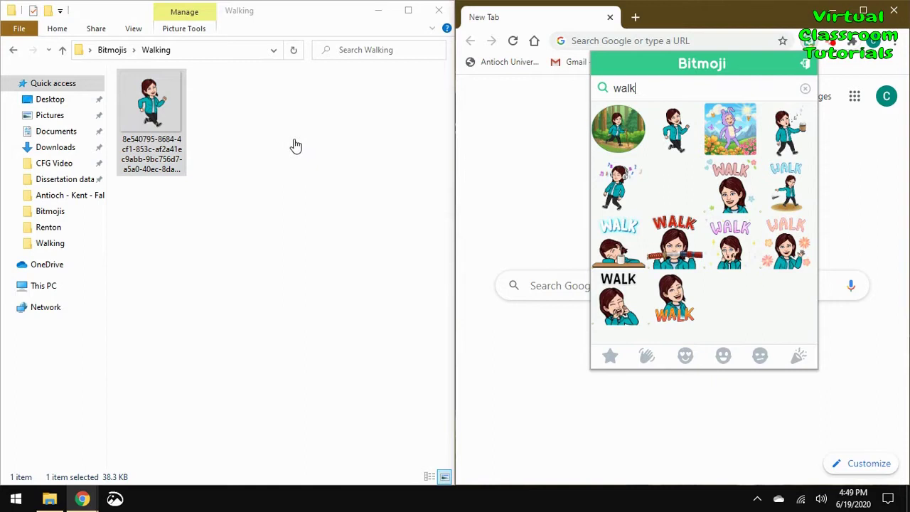
{"action": "left_click_drag", "start_coordinate": [786, 129], "coordinate": [234, 138]}
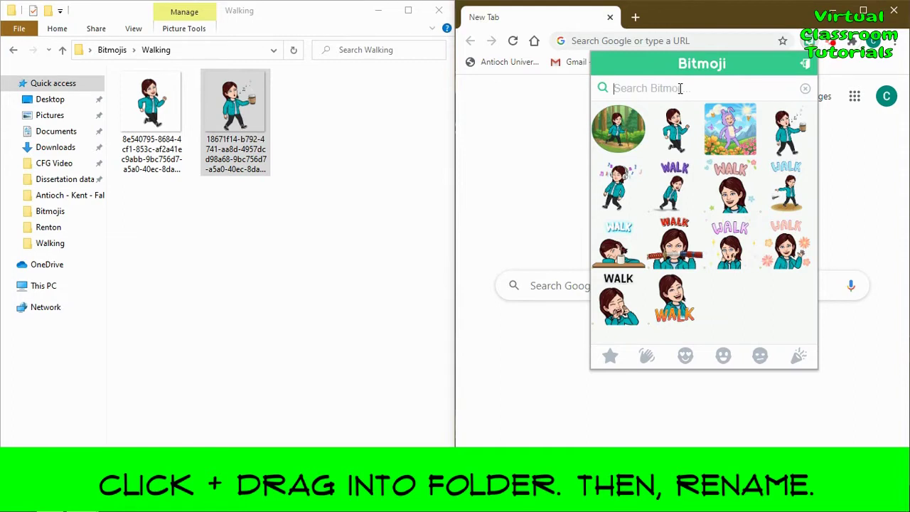
{"action": "type", "text": "pose"}
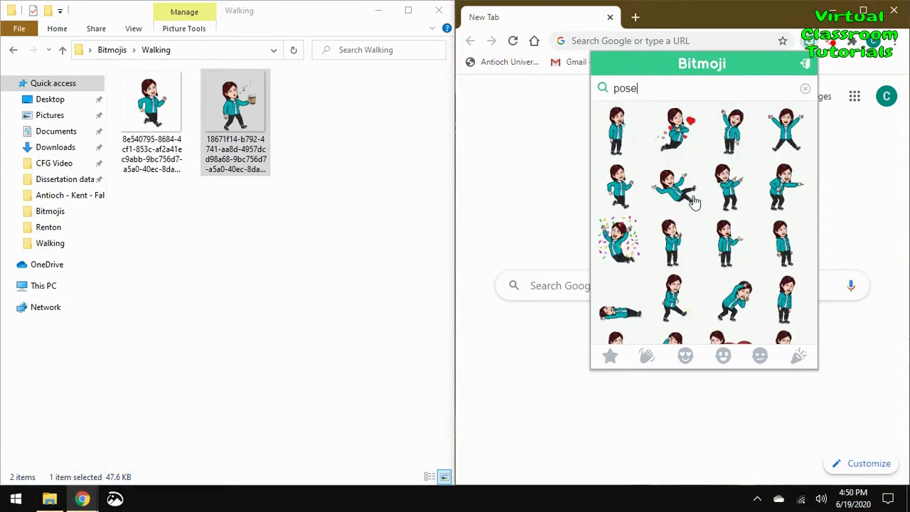
{"action": "left_click_drag", "start_coordinate": [355, 132], "coordinate": [356, 130]}
{"action": "right_click", "coordinate": [182, 131]}
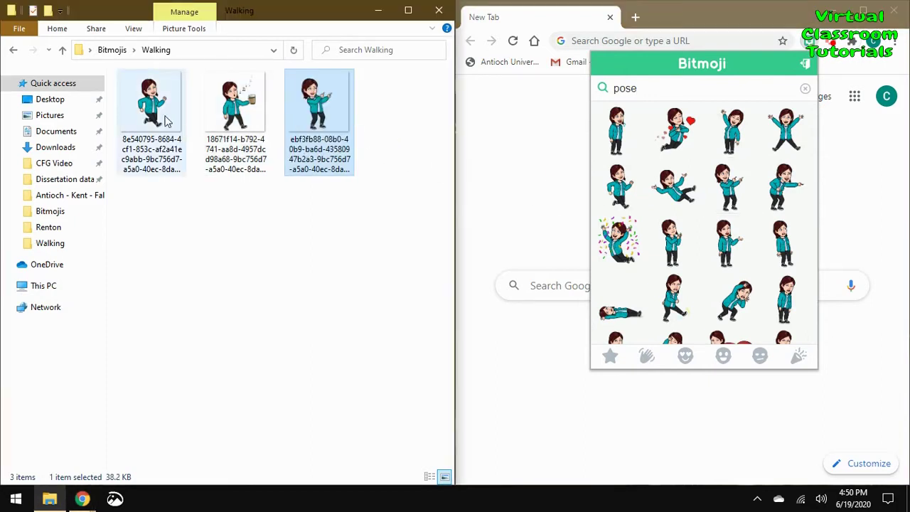
{"action": "left_click", "coordinate": [93, 182]}
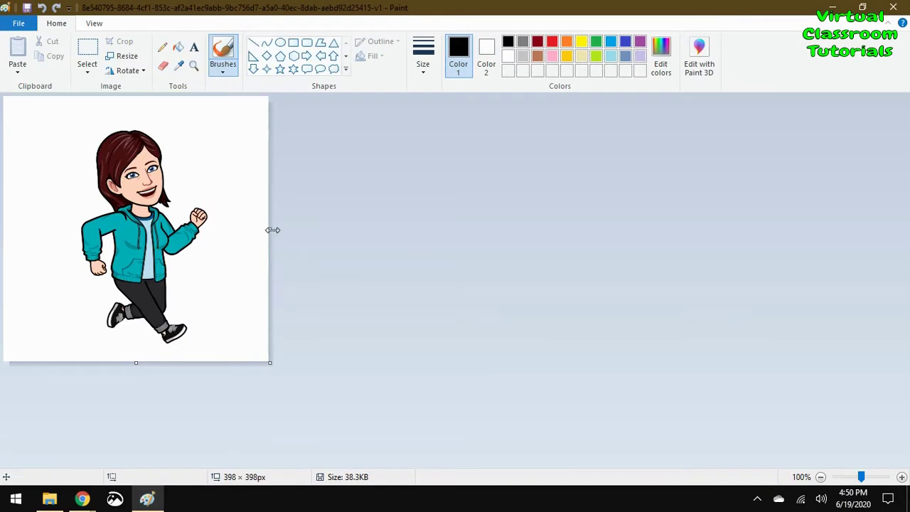
Step: Widen the canvas to 1232 px and paste the coffee Bitmoji into the middle
{"action": "left_click_drag", "start_coordinate": [758, 209], "coordinate": [825, 213]}
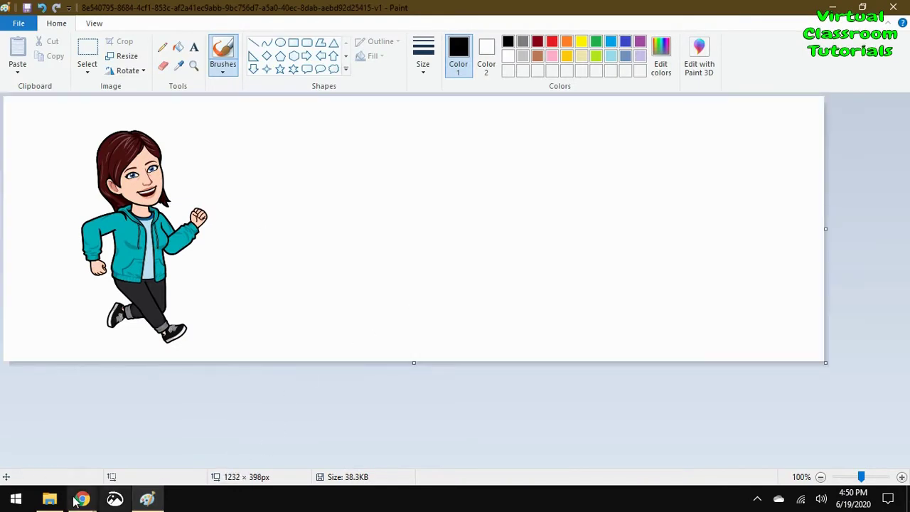
{"action": "left_click", "coordinate": [51, 500]}
{"action": "right_click", "coordinate": [236, 114]}
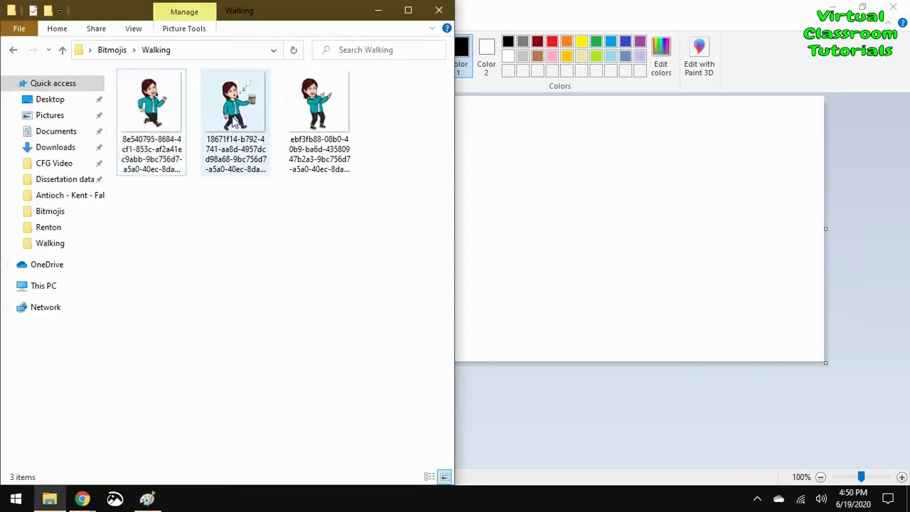
{"action": "left_click", "coordinate": [199, 178]}
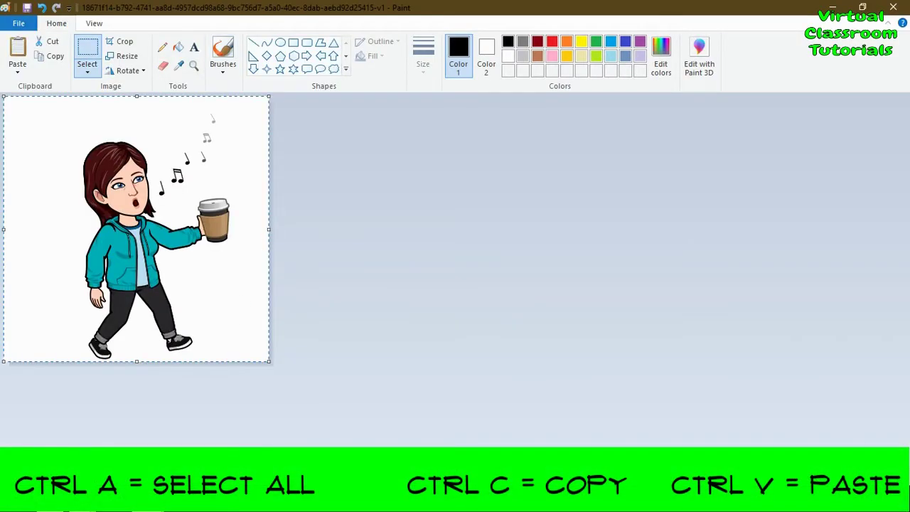
{"action": "left_click", "coordinate": [110, 429]}
{"action": "key", "text": "ctrl+v"}
{"action": "mouse_move", "coordinate": [164, 265]}
{"action": "left_mouse_down"}
{"action": "mouse_move", "coordinate": [455, 266]}
{"action": "mouse_move", "coordinate": [444, 261]}
{"action": "left_mouse_up"}
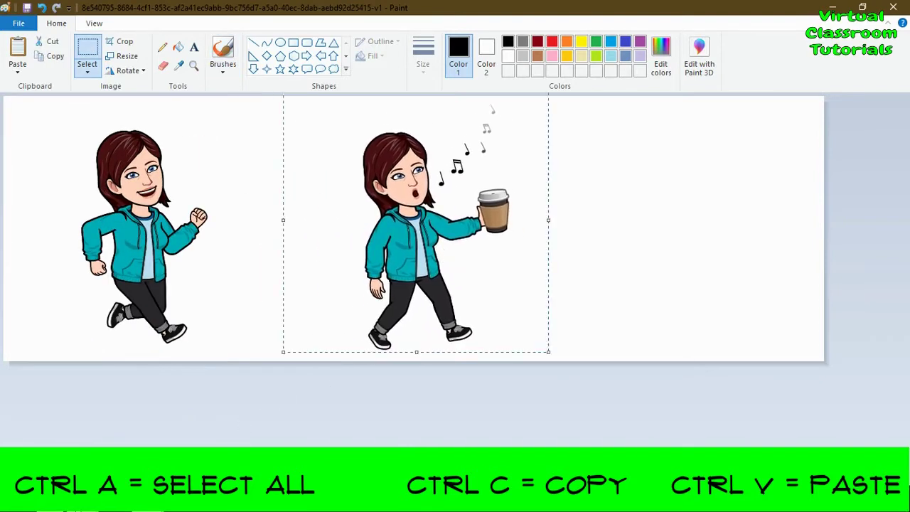
Step: Paste the pointing Bitmoji at the right end and draw a black frame around the running pose
{"action": "key", "text": "alt+Tab"}
{"action": "right_click", "coordinate": [331, 93]}
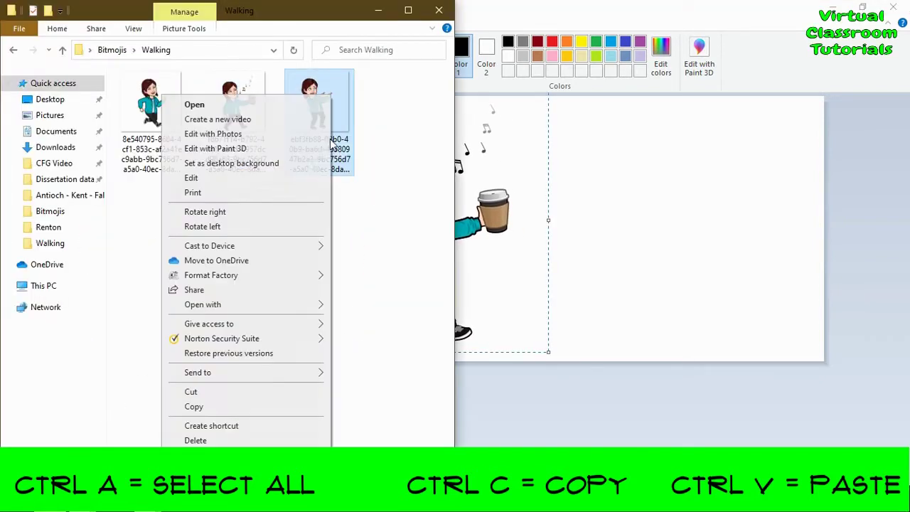
{"action": "left_click", "coordinate": [273, 179]}
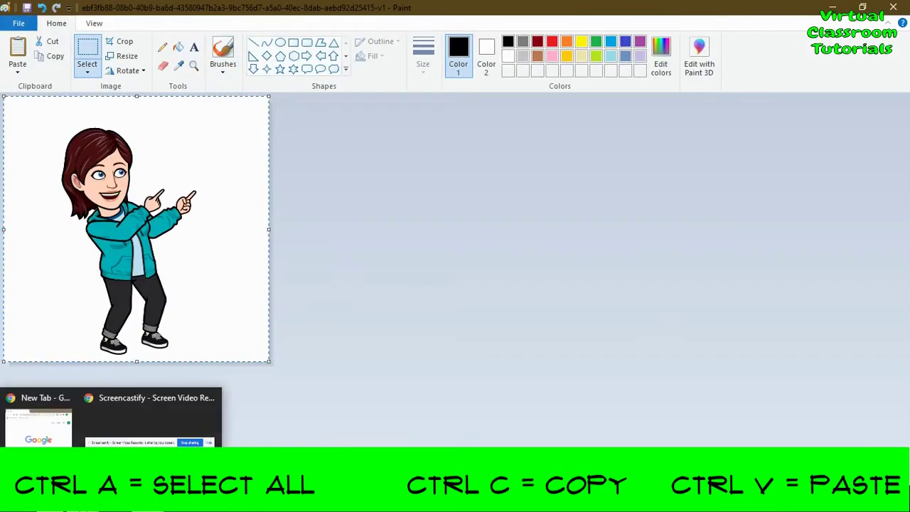
{"action": "left_click", "coordinate": [64, 423]}
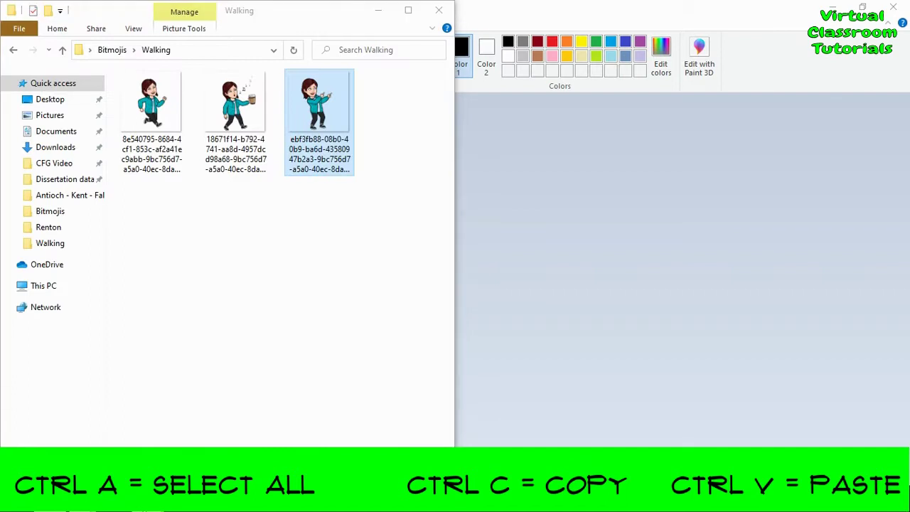
{"action": "left_click", "coordinate": [67, 423]}
{"action": "key", "text": "ctrl+v"}
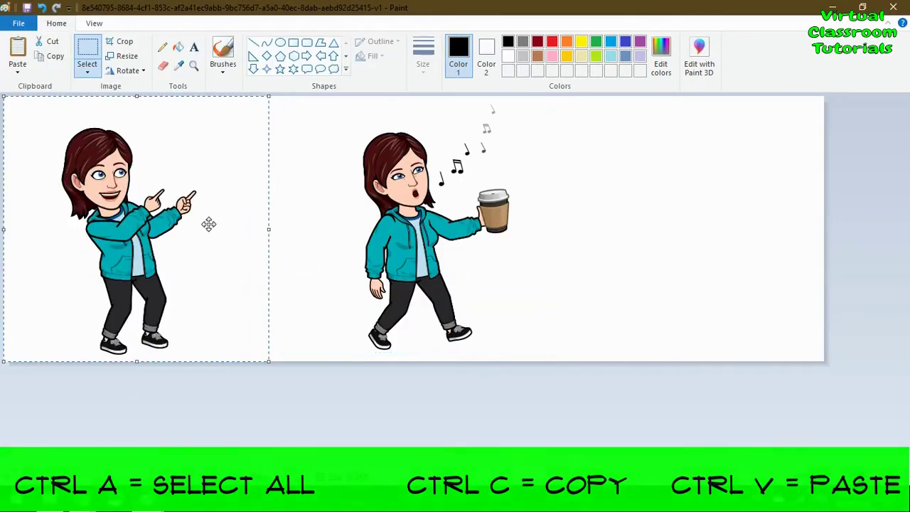
{"action": "left_click_drag", "start_coordinate": [207, 223], "coordinate": [755, 217]}
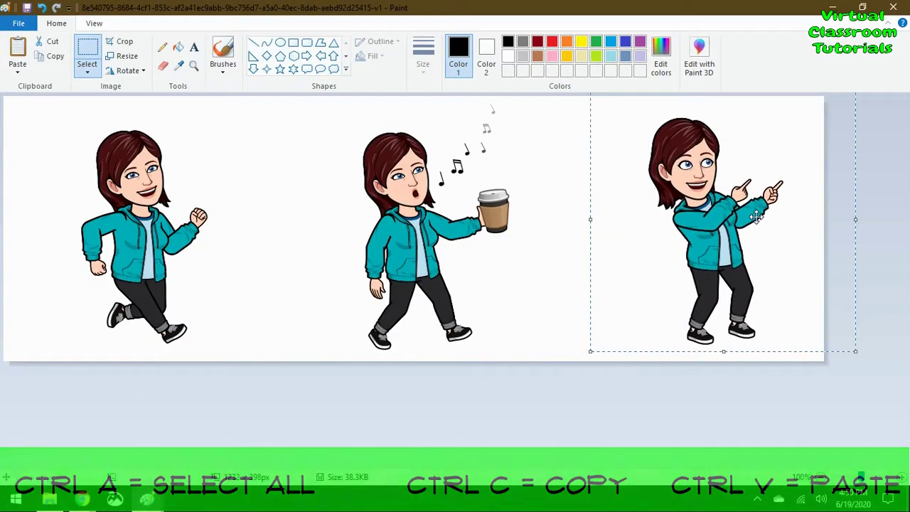
{"action": "left_click", "coordinate": [331, 120]}
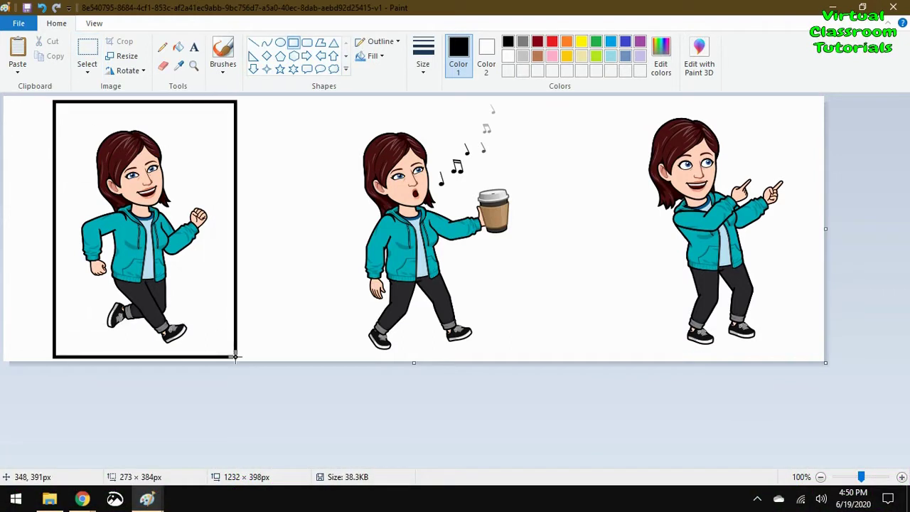
{"action": "left_click", "coordinate": [270, 219]}
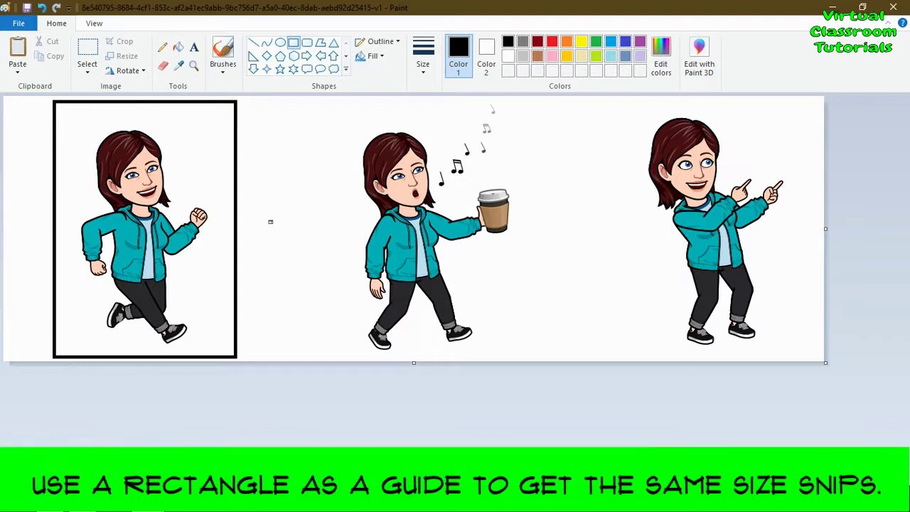
Step: Launch Snip & Sketch and snip the framed running pose
{"action": "key", "text": "super"}
{"action": "type", "text": "snip"}
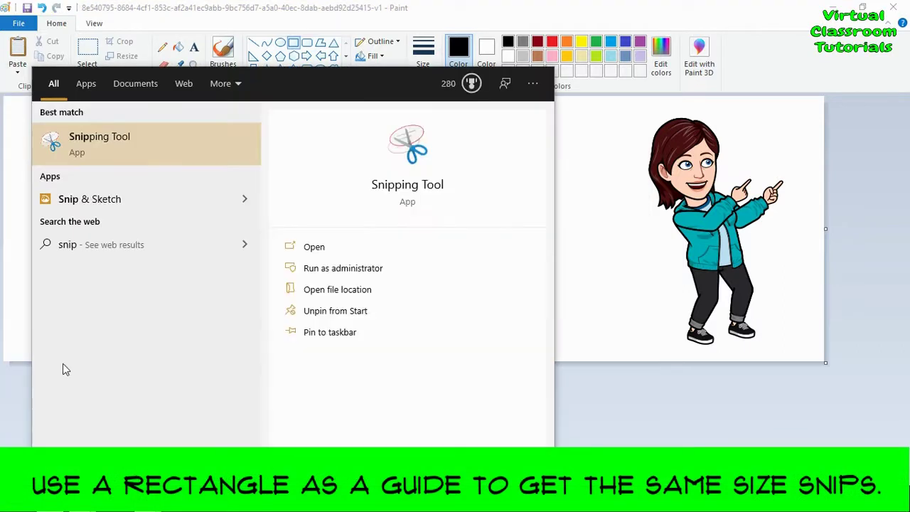
{"action": "left_click", "coordinate": [85, 200]}
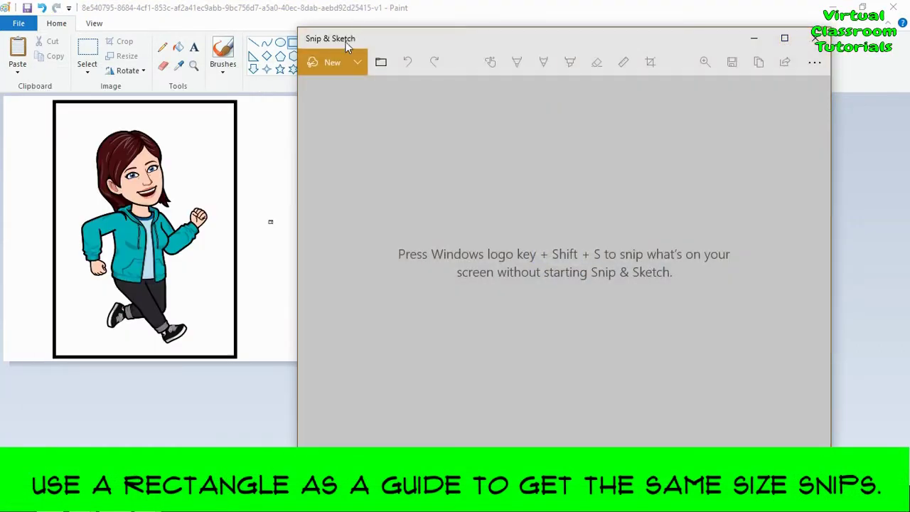
{"action": "left_click", "coordinate": [331, 59]}
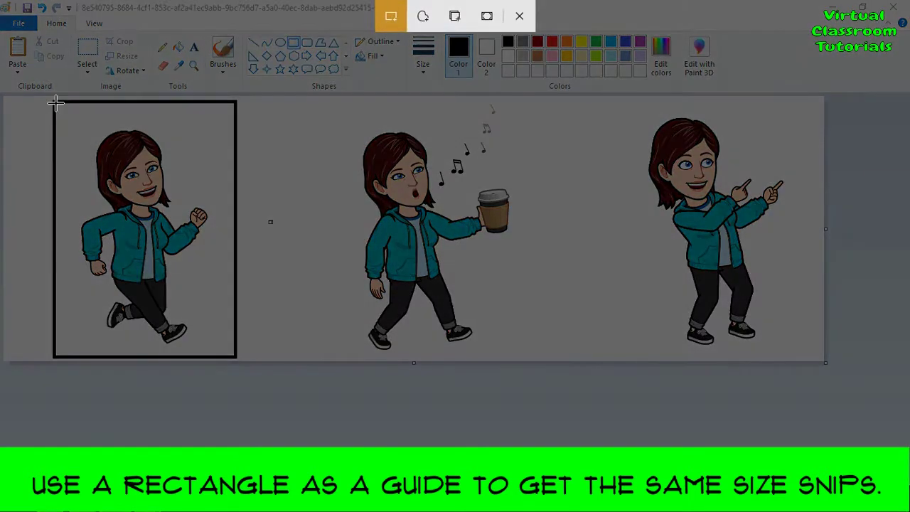
{"action": "left_click_drag", "start_coordinate": [57, 104], "coordinate": [233, 354]}
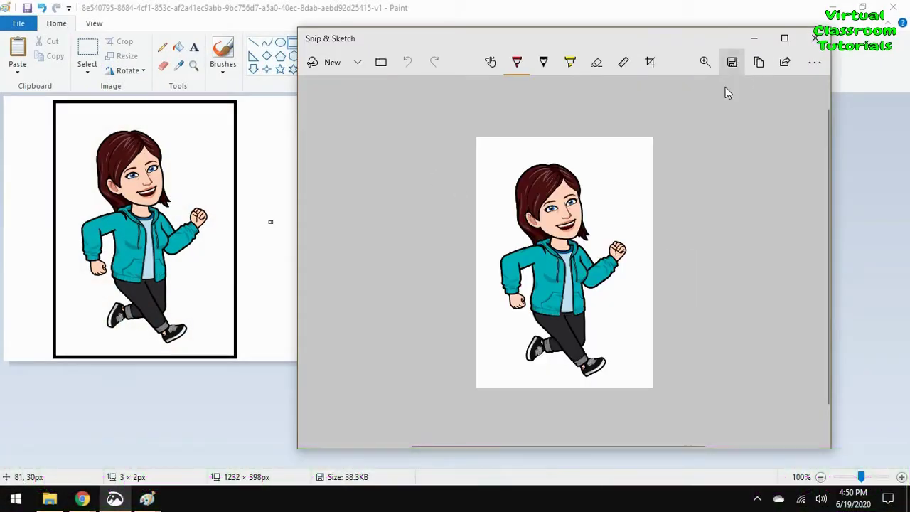
Step: Save the snip as walk1 in Desktop > Bitmojis > Walking
{"action": "key", "text": "ctrl+s"}
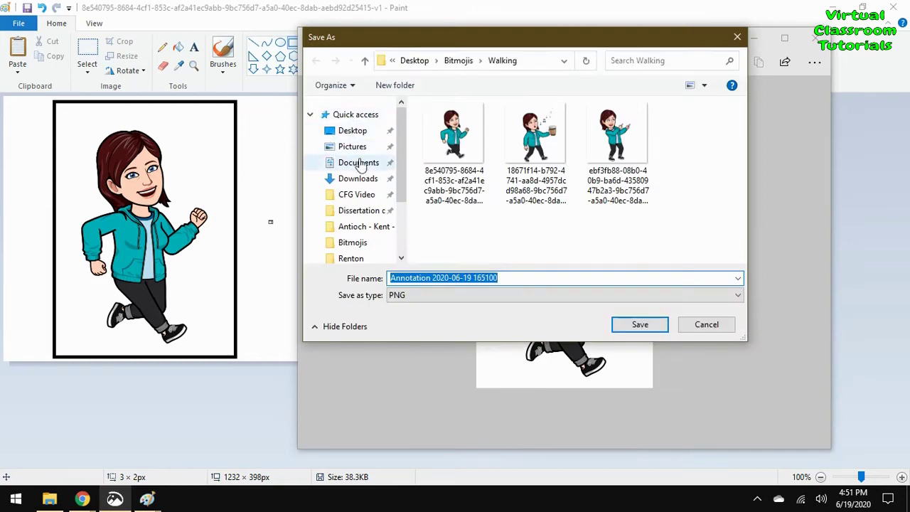
{"action": "left_click", "coordinate": [354, 134]}
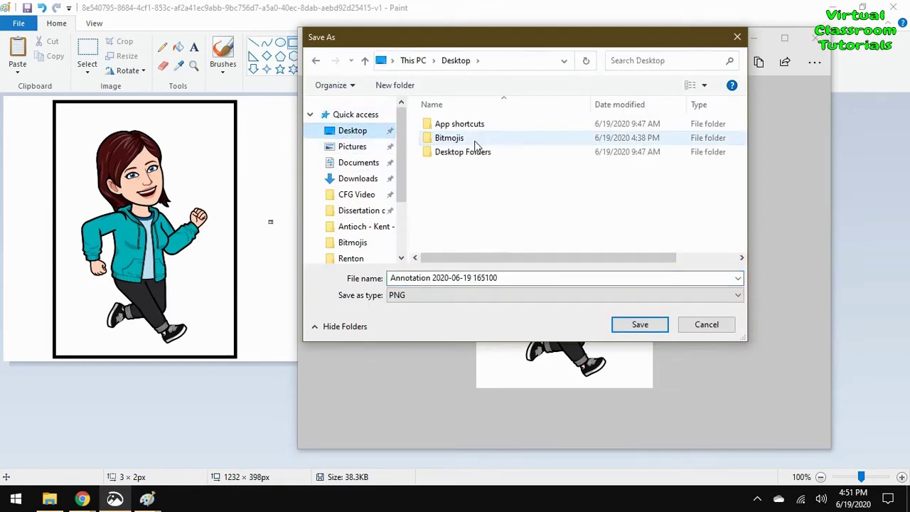
{"action": "double_click", "coordinate": [449, 137]}
{"action": "double_click", "coordinate": [533, 142]}
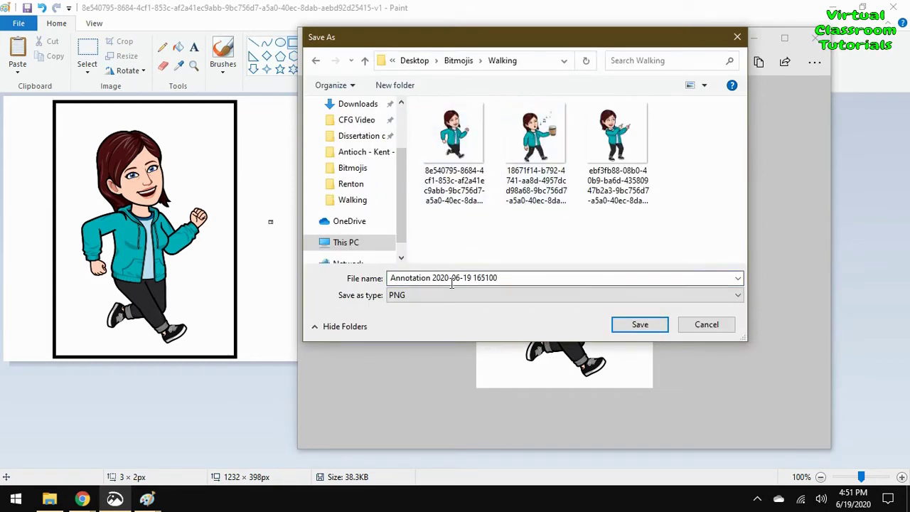
{"action": "key", "text": "Return"}
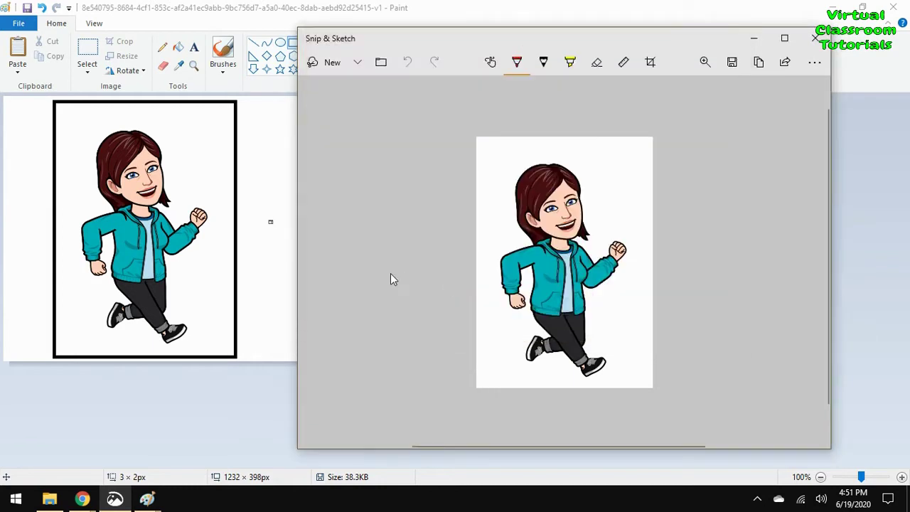
Step: Move the coffee figure's legs under the running torso using a free-form, transparent selection
{"action": "left_click", "coordinate": [260, 241]}
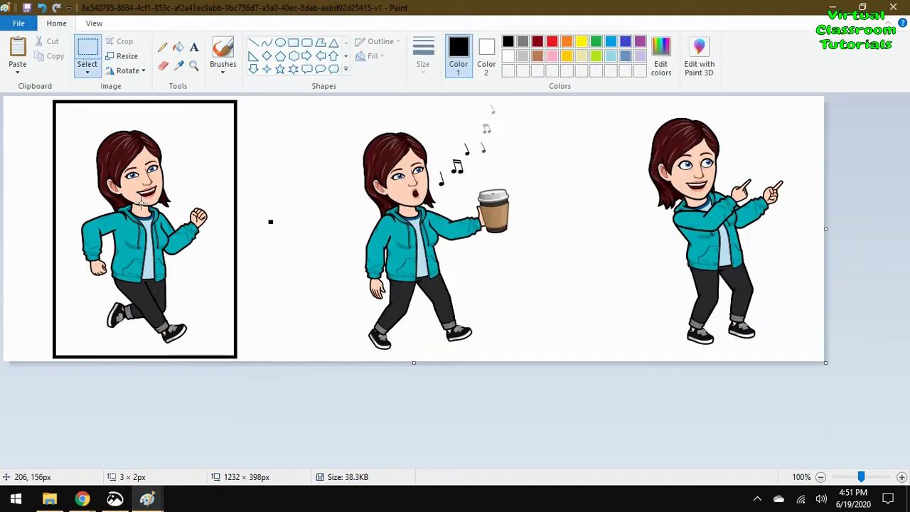
{"action": "left_click_drag", "start_coordinate": [106, 277], "coordinate": [199, 346]}
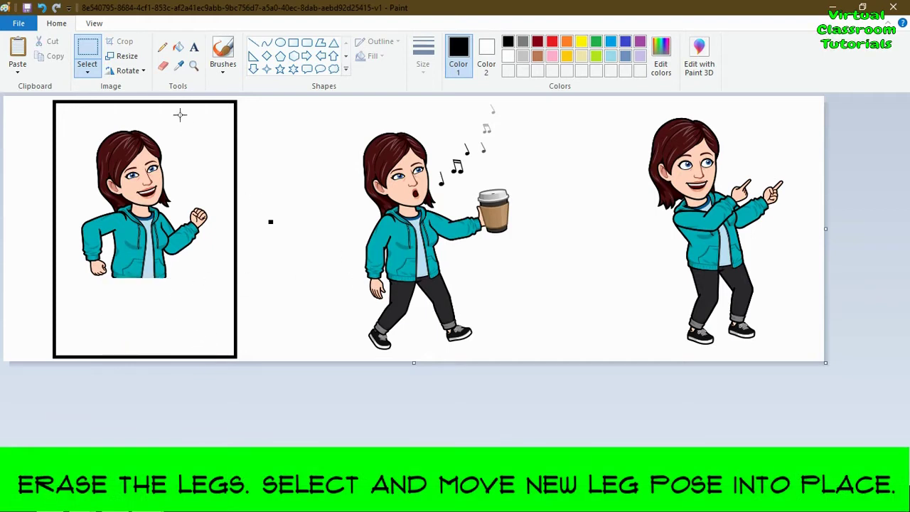
{"action": "left_click", "coordinate": [89, 71]}
{"action": "left_click", "coordinate": [84, 117]}
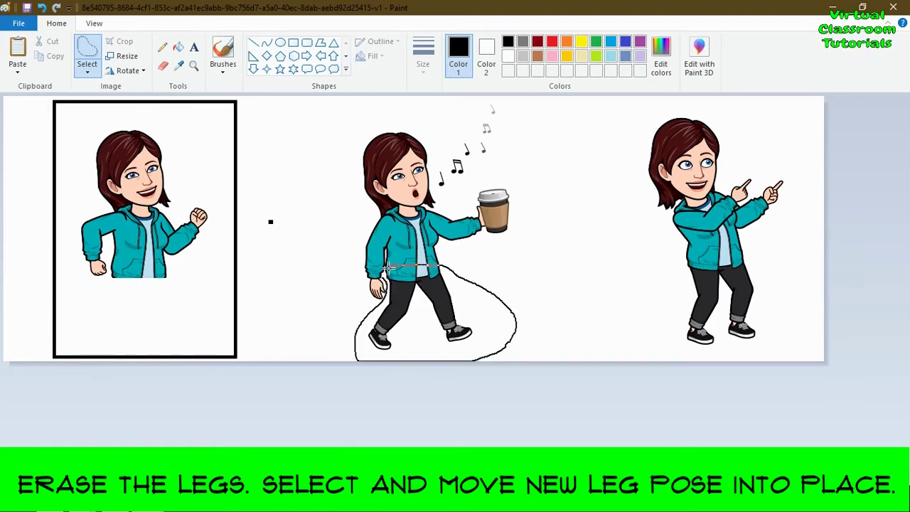
{"action": "left_click_drag", "start_coordinate": [454, 312], "coordinate": [182, 324]}
{"action": "left_click", "coordinate": [88, 73]}
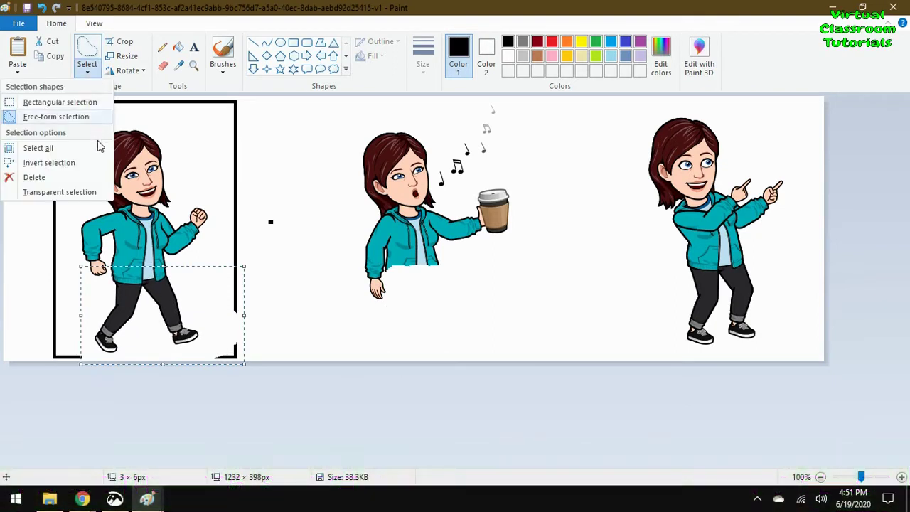
{"action": "left_click", "coordinate": [88, 192]}
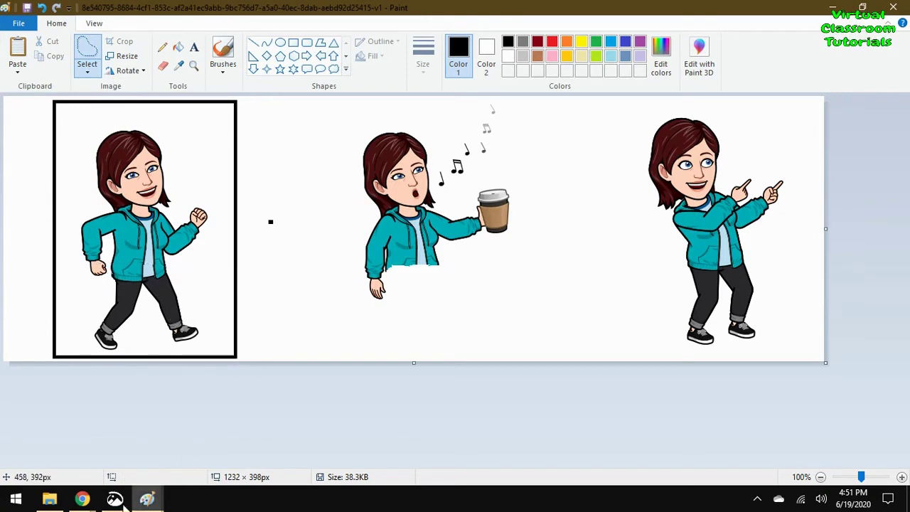
Step: Snip and crop the framed figure with its swapped legs, saving it as walk2
{"action": "left_click", "coordinate": [115, 500]}
{"action": "left_click", "coordinate": [321, 65]}
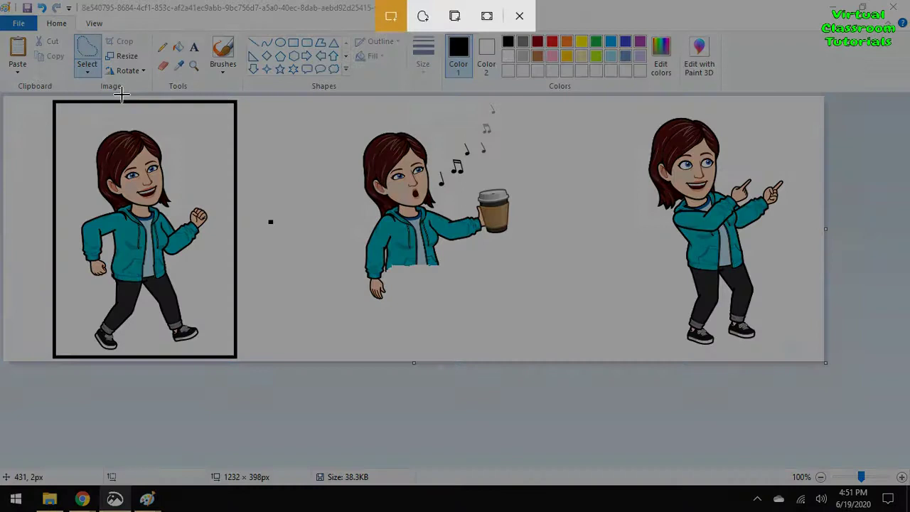
{"action": "left_click_drag", "start_coordinate": [56, 103], "coordinate": [233, 355]}
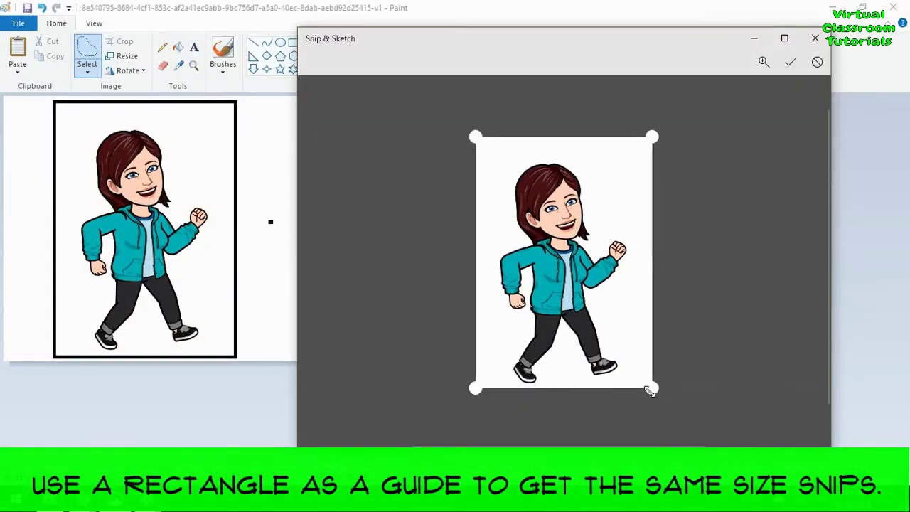
{"action": "left_click", "coordinate": [789, 62]}
{"action": "key", "text": "ctrl+s"}
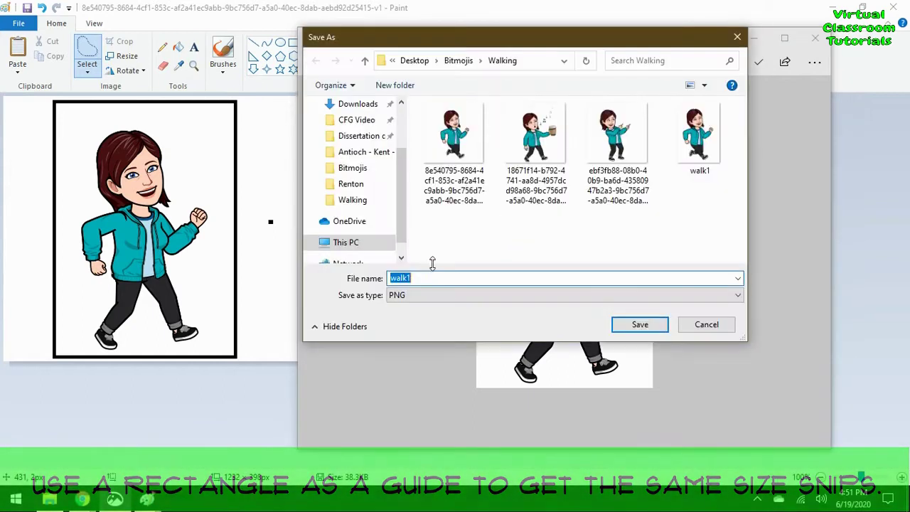
{"action": "type", "text": "walk2"}
{"action": "left_click", "coordinate": [625, 329]}
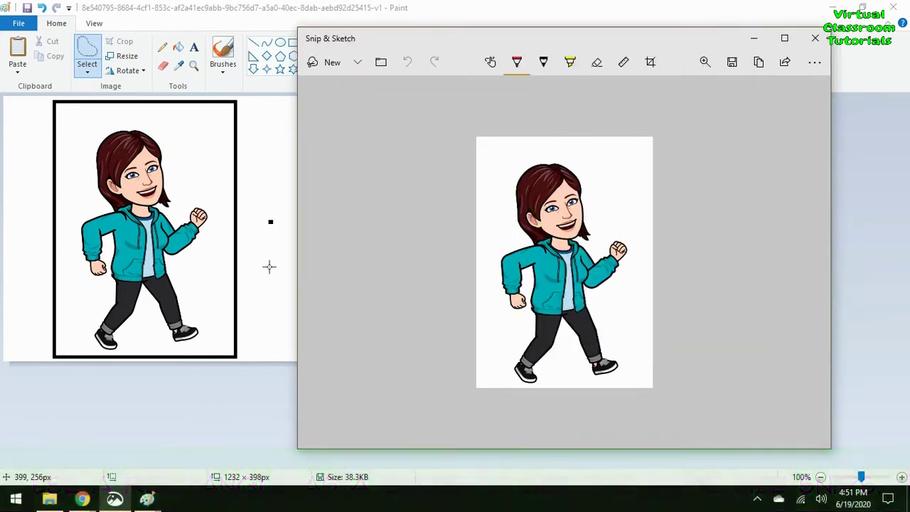
Step: With rectangular selection, move the pointing figure's standing legs onto the framed torso
{"action": "left_click", "coordinate": [268, 264]}
{"action": "left_click", "coordinate": [87, 71]}
{"action": "left_click", "coordinate": [32, 116]}
{"action": "left_click_drag", "start_coordinate": [107, 280], "coordinate": [127, 286]}
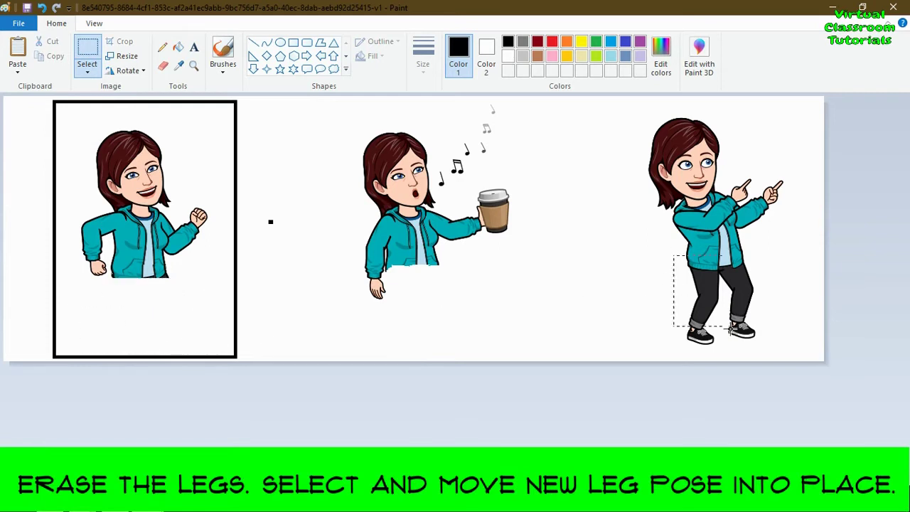
{"action": "left_click_drag", "start_coordinate": [753, 327], "coordinate": [174, 314]}
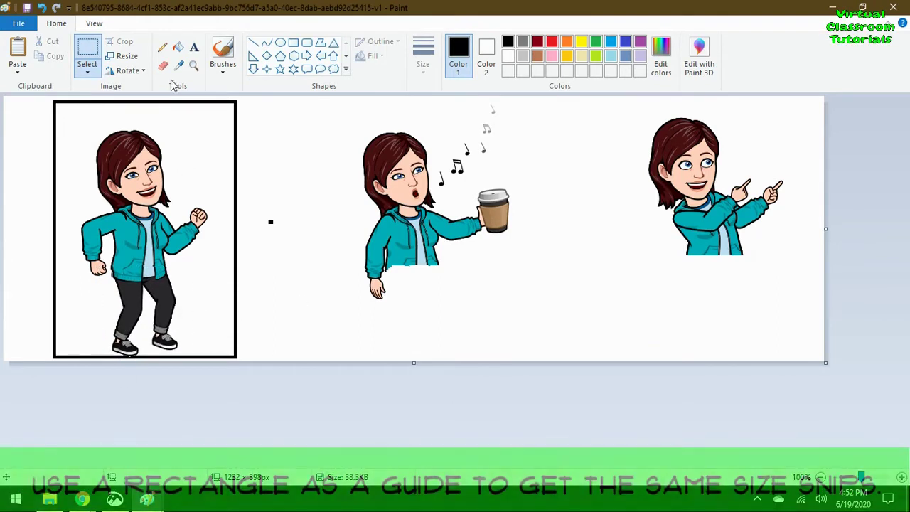
Step: Snip and crop the framed figure on its new legs and save it as walk3
{"action": "key", "text": "alt+Tab"}
{"action": "key", "text": "ctrl+n"}
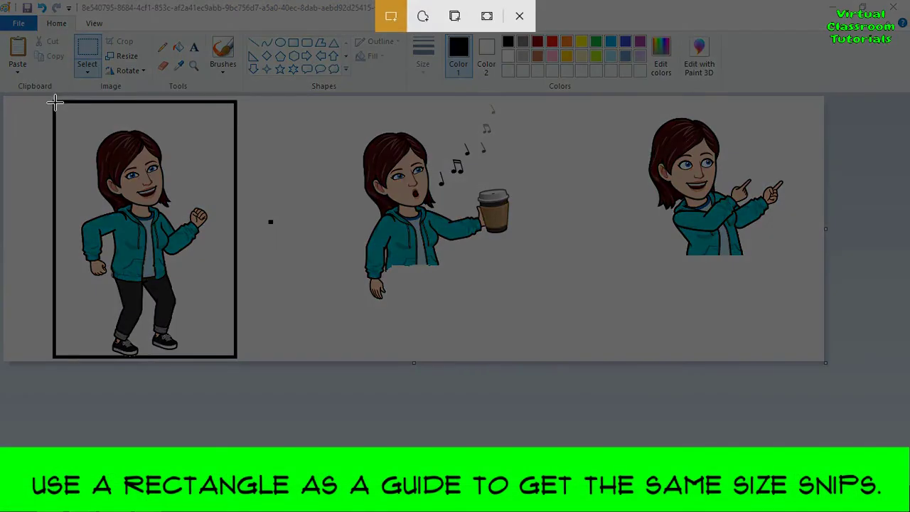
{"action": "mouse_move", "coordinate": [55, 102]}
{"action": "left_mouse_down"}
{"action": "mouse_move", "coordinate": [184, 320]}
{"action": "mouse_move", "coordinate": [235, 354]}
{"action": "left_mouse_up"}
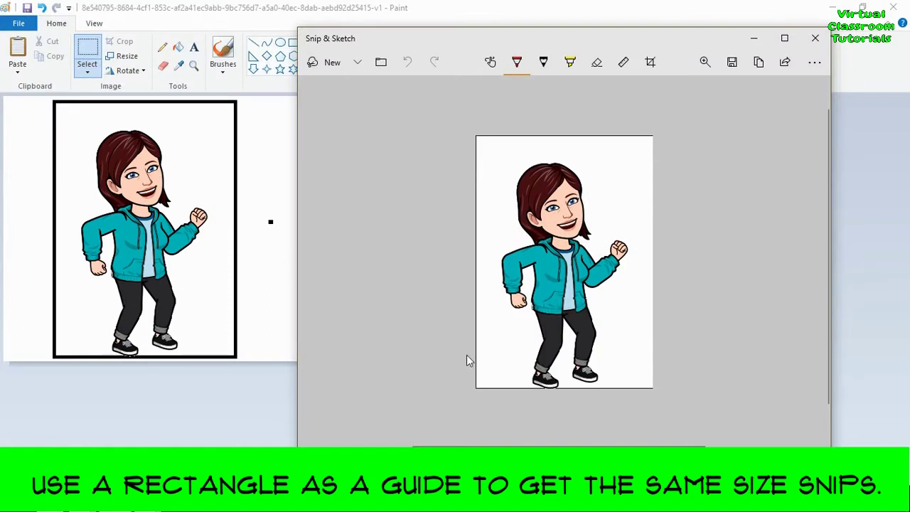
{"action": "left_click", "coordinate": [658, 63]}
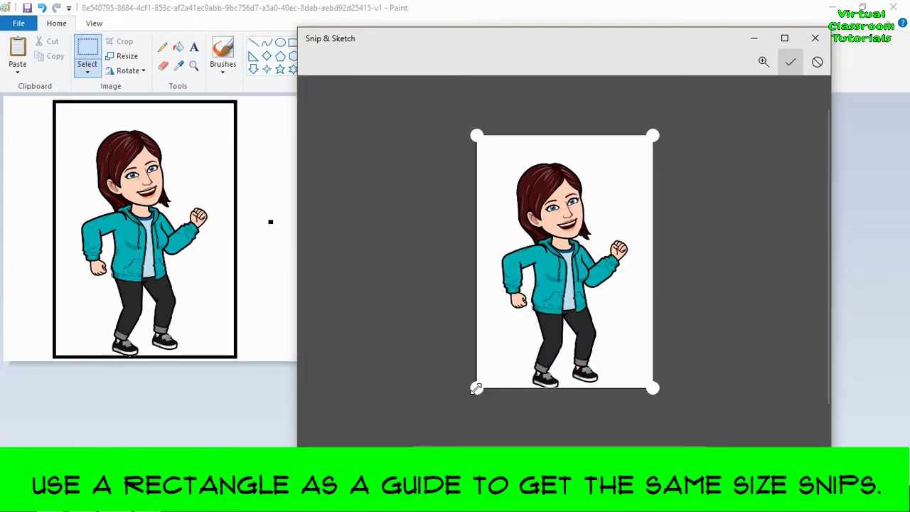
{"action": "left_click", "coordinate": [791, 64]}
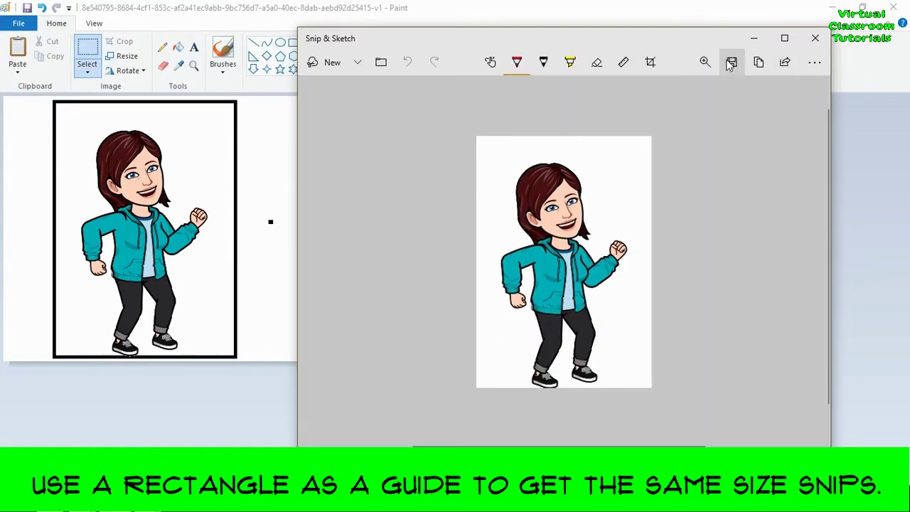
{"action": "left_click", "coordinate": [731, 63]}
{"action": "type", "text": "walk2"}
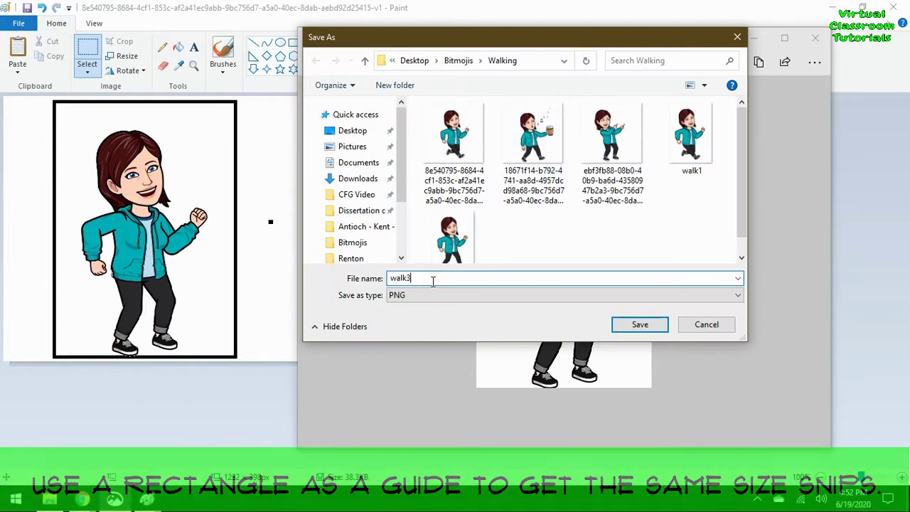
{"action": "left_click", "coordinate": [636, 325]}
Step: Close Snip & Sketch, search 'remove background', and open the remove.bg site
{"action": "left_click", "coordinate": [814, 37]}
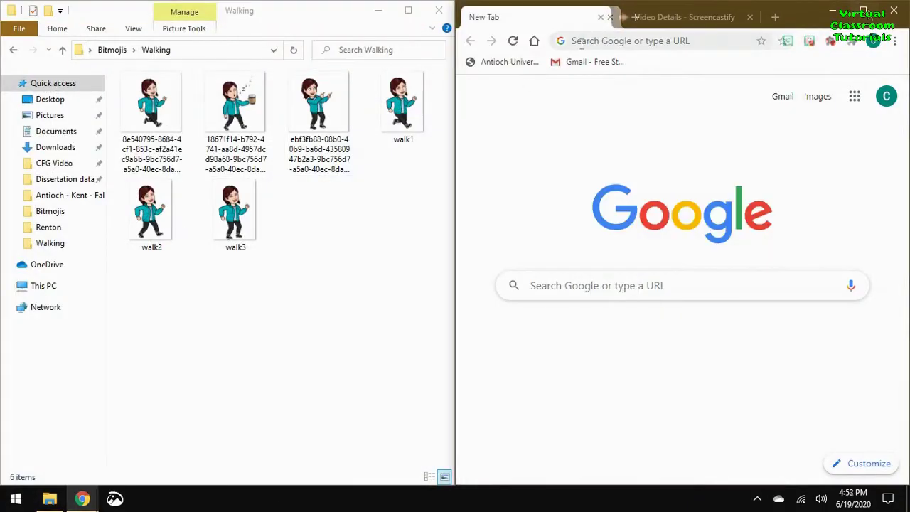
{"action": "left_click", "coordinate": [580, 43]}
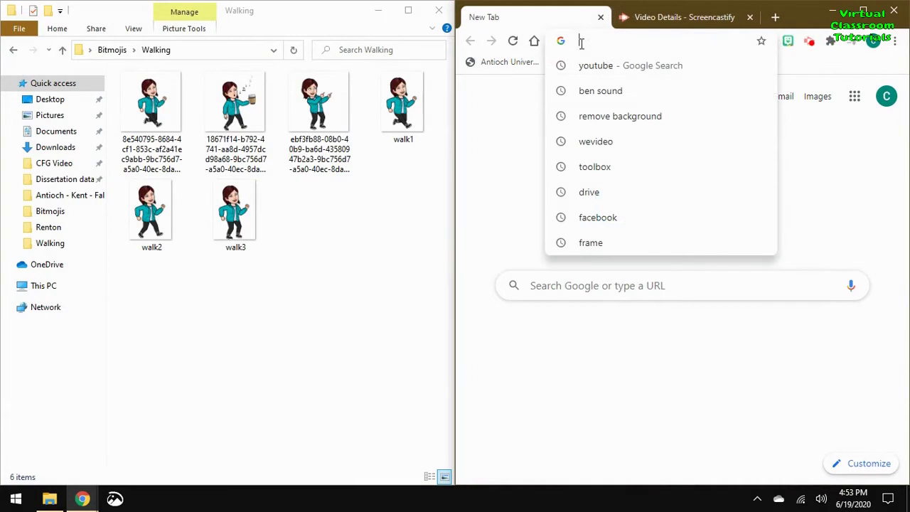
{"action": "type", "text": "remove"}
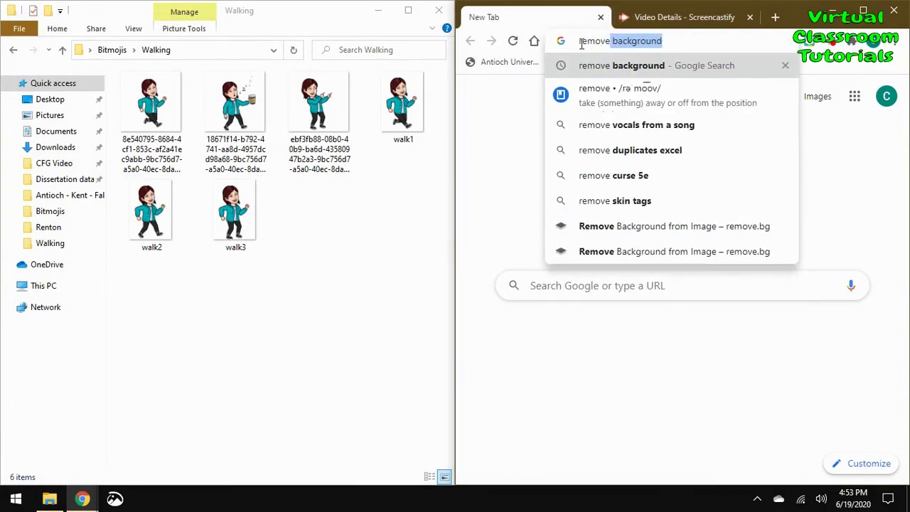
{"action": "key", "text": "Return"}
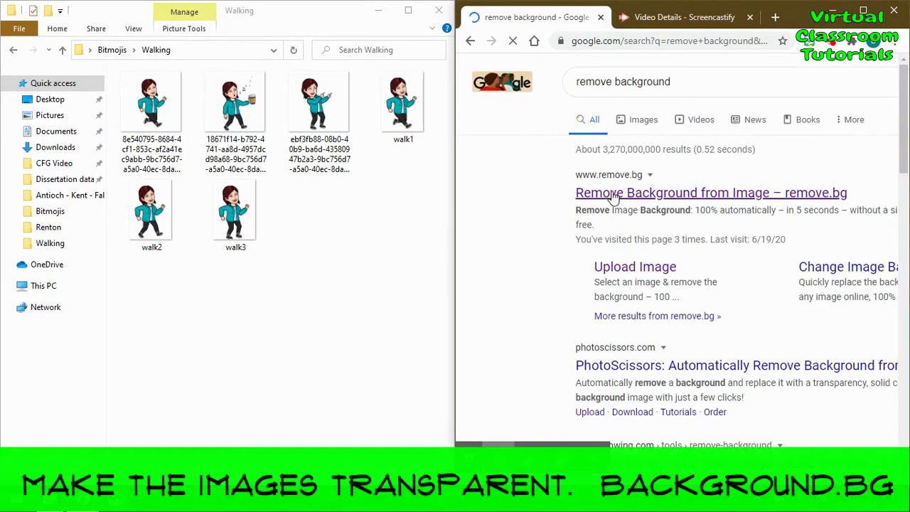
{"action": "left_click", "coordinate": [612, 194]}
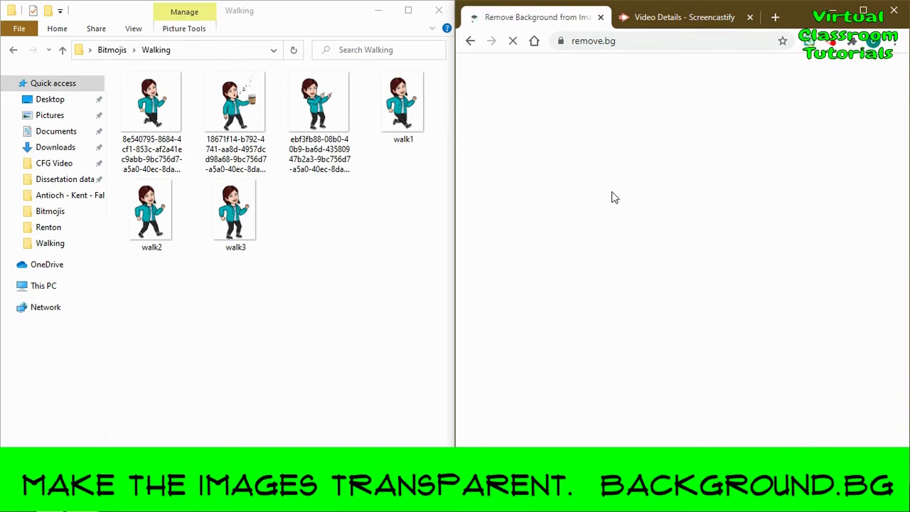
Step: Remove backgrounds from walk1, walk2 and walk3, saving each cutout into Walking
{"action": "left_click_drag", "start_coordinate": [401, 106], "coordinate": [640, 270]}
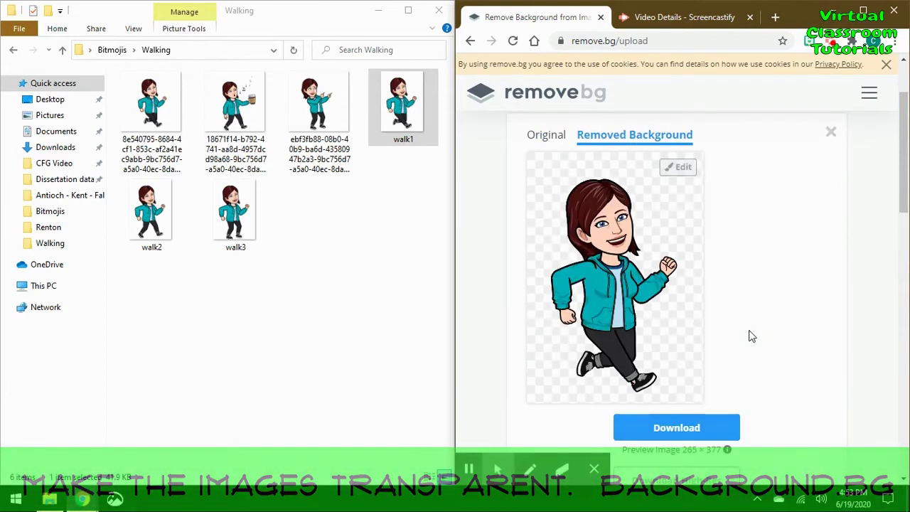
{"action": "left_click", "coordinate": [676, 427]}
{"action": "left_click_drag", "start_coordinate": [498, 468], "coordinate": [294, 339]}
{"action": "left_click_drag", "start_coordinate": [244, 216], "coordinate": [605, 191]}
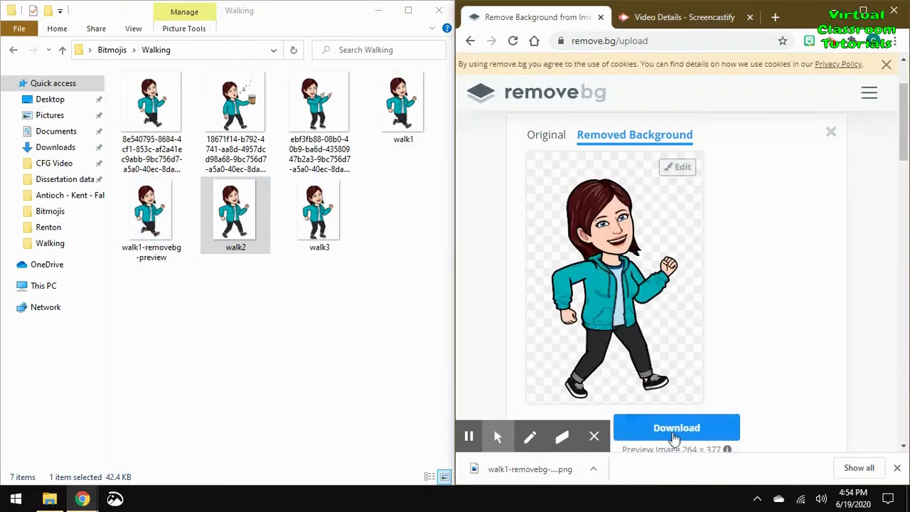
{"action": "left_click", "coordinate": [625, 428]}
{"action": "left_click_drag", "start_coordinate": [524, 469], "coordinate": [256, 305]}
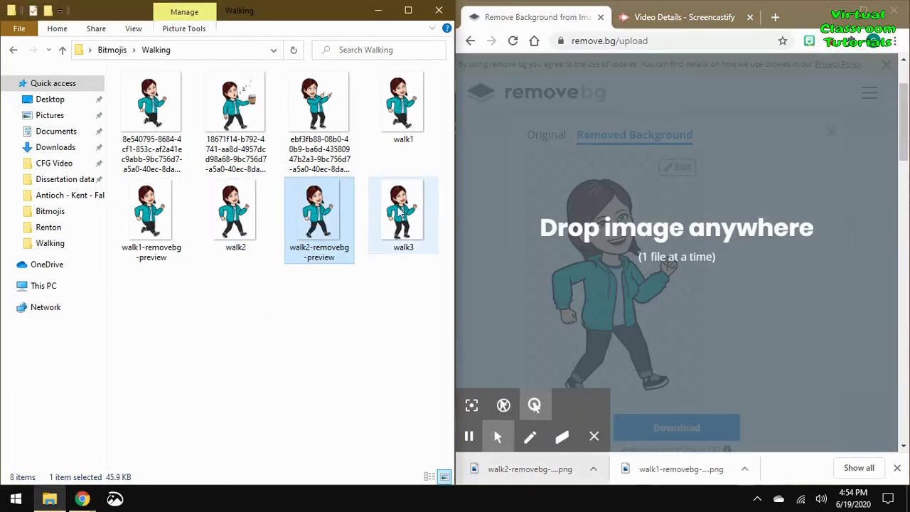
{"action": "left_click_drag", "start_coordinate": [403, 213], "coordinate": [632, 225]}
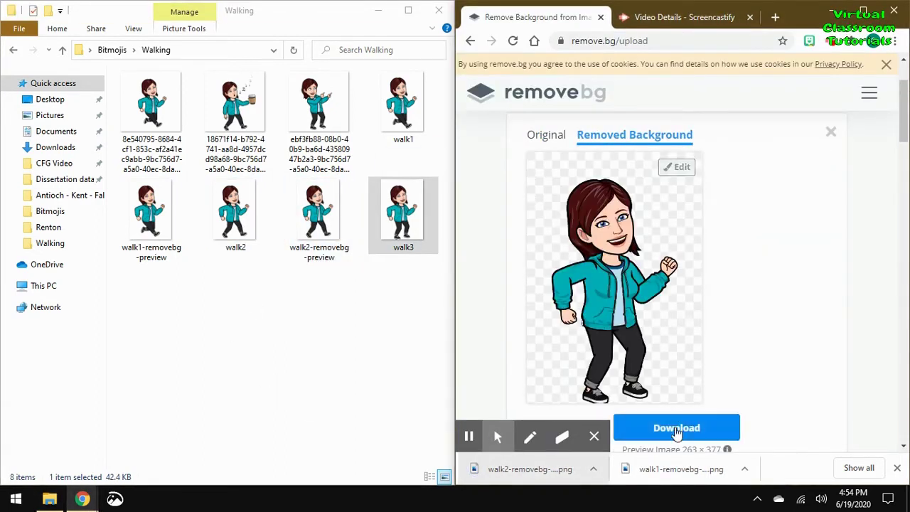
{"action": "left_click", "coordinate": [661, 428]}
{"action": "left_click_drag", "start_coordinate": [524, 469], "coordinate": [297, 384]}
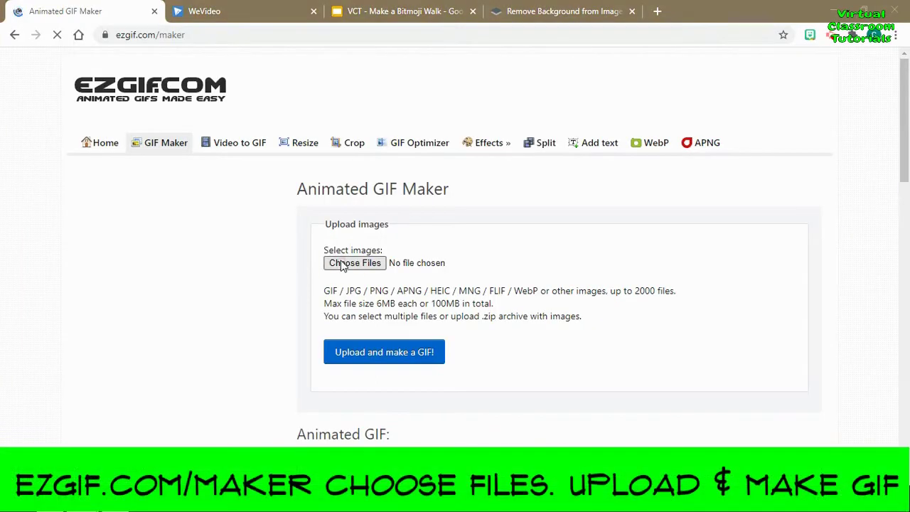
Step: Upload walk1-, walk2- and walk3-removebg-preview to ezgif's GIF Maker
{"action": "left_click", "coordinate": [341, 263]}
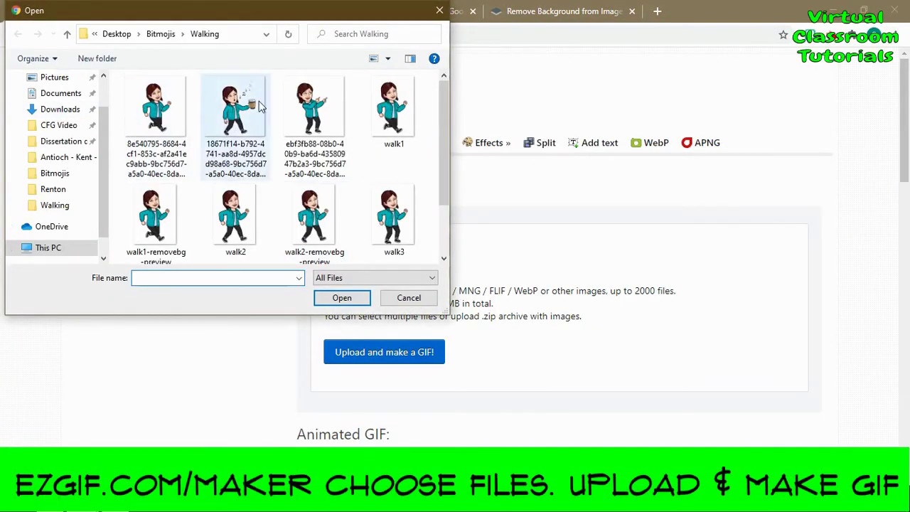
{"action": "scroll", "coordinate": [266, 145], "scroll_direction": "down", "scroll_amount": 2}
{"action": "left_click", "coordinate": [173, 145]}
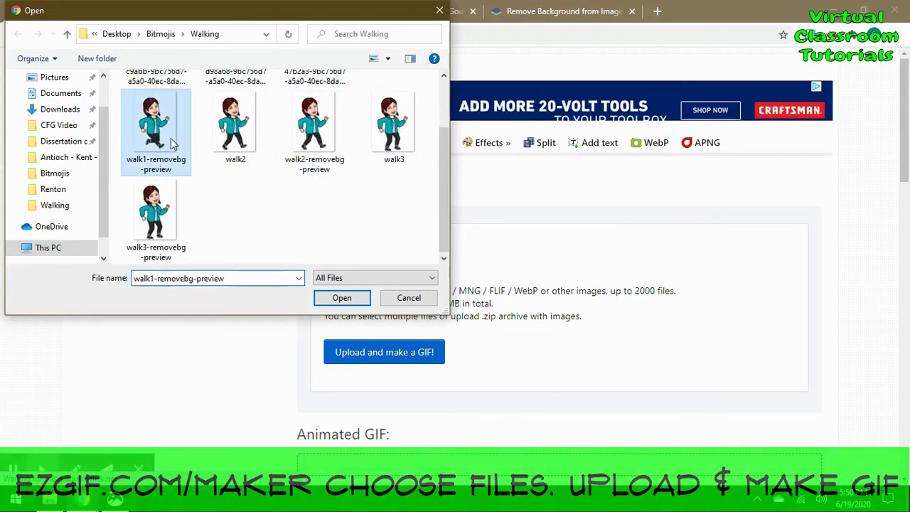
{"action": "left_click", "coordinate": [313, 135], "text": "ctrl"}
{"action": "left_click", "coordinate": [169, 222], "text": "ctrl"}
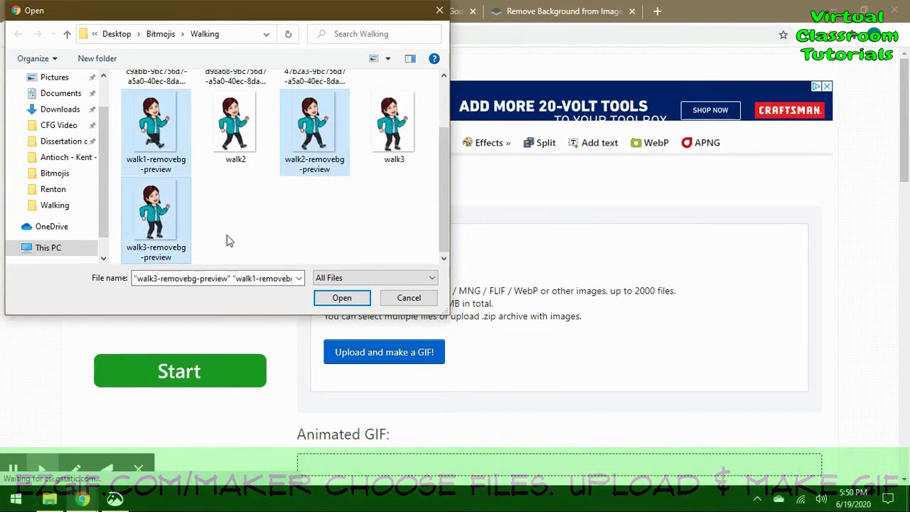
{"action": "left_click", "coordinate": [340, 297]}
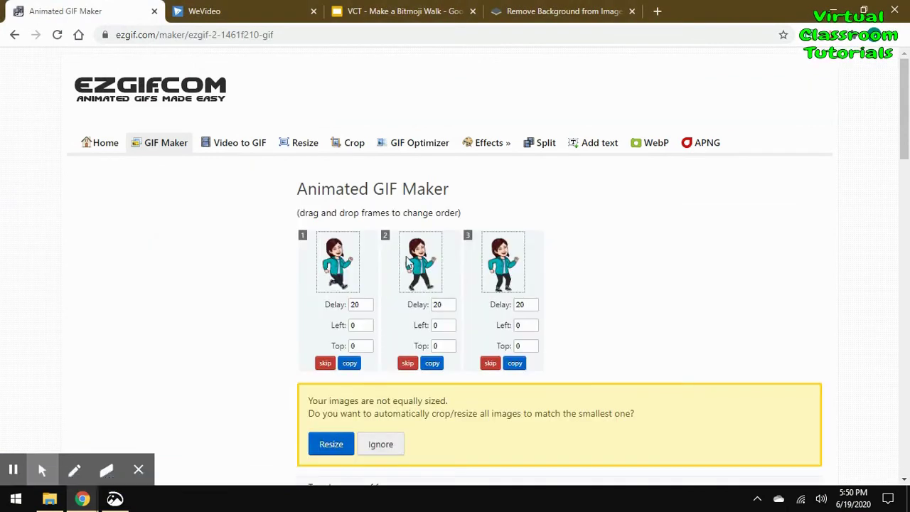
Step: Move frame 3 into second position and enable don't stack frames
{"action": "left_click_drag", "start_coordinate": [498, 269], "coordinate": [404, 273]}
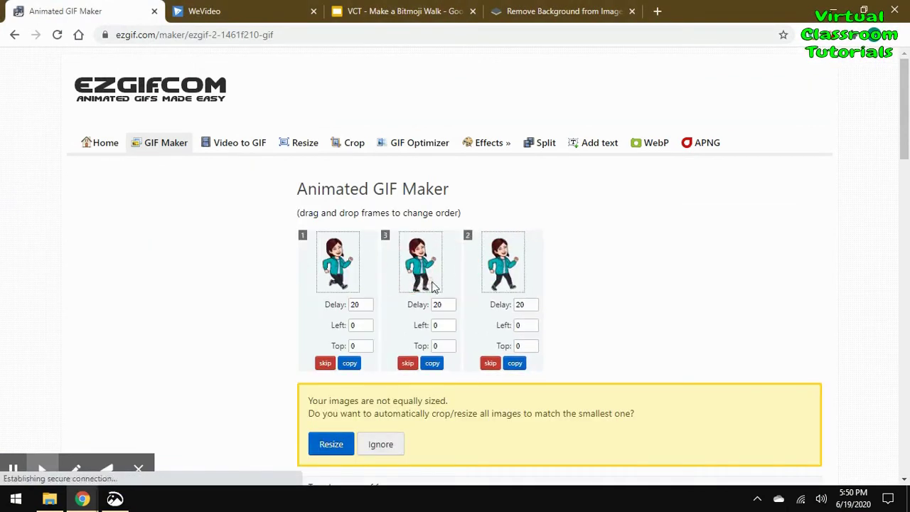
{"action": "scroll", "coordinate": [400, 319], "scroll_direction": "down", "scroll_amount": 3}
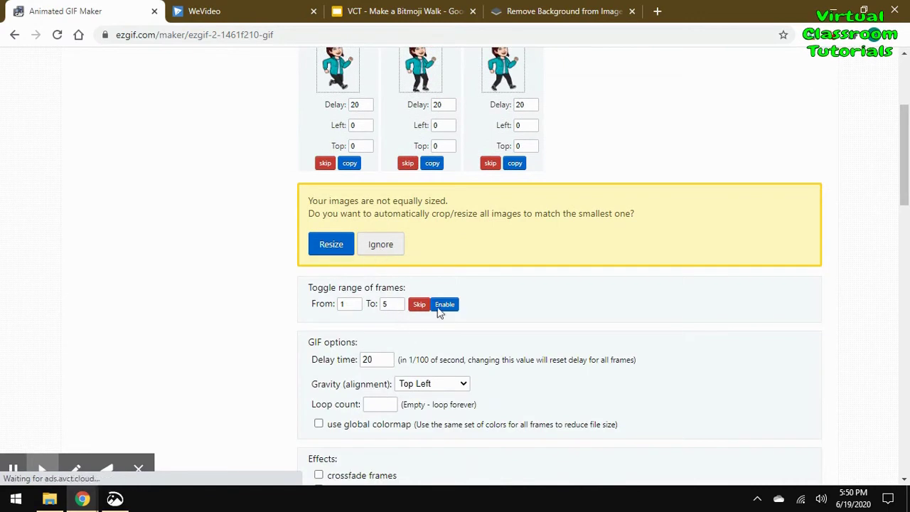
{"action": "scroll", "coordinate": [411, 330], "scroll_direction": "down", "scroll_amount": 3}
{"action": "left_click", "coordinate": [319, 290]}
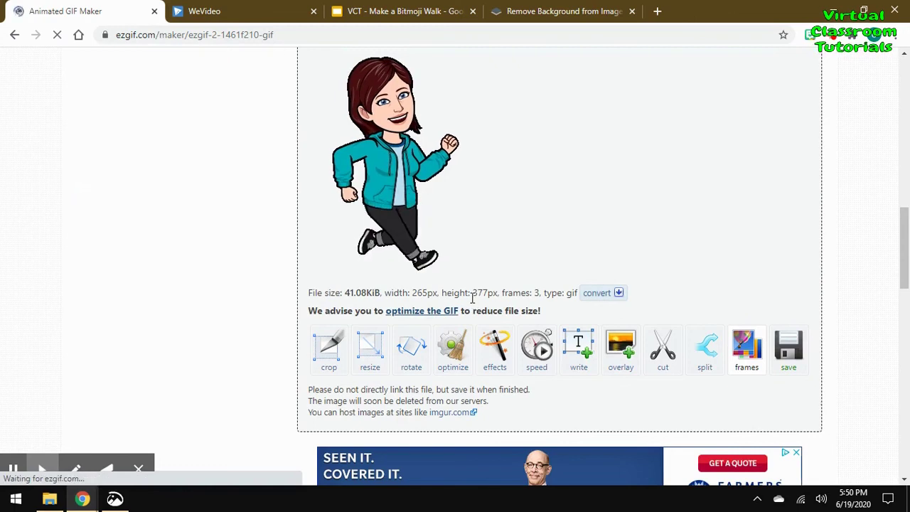
Step: Download the 41.1 KB walking GIF as ezgif.com-optimize.gif
{"action": "scroll", "coordinate": [474, 303], "scroll_direction": "down", "scroll_amount": 3}
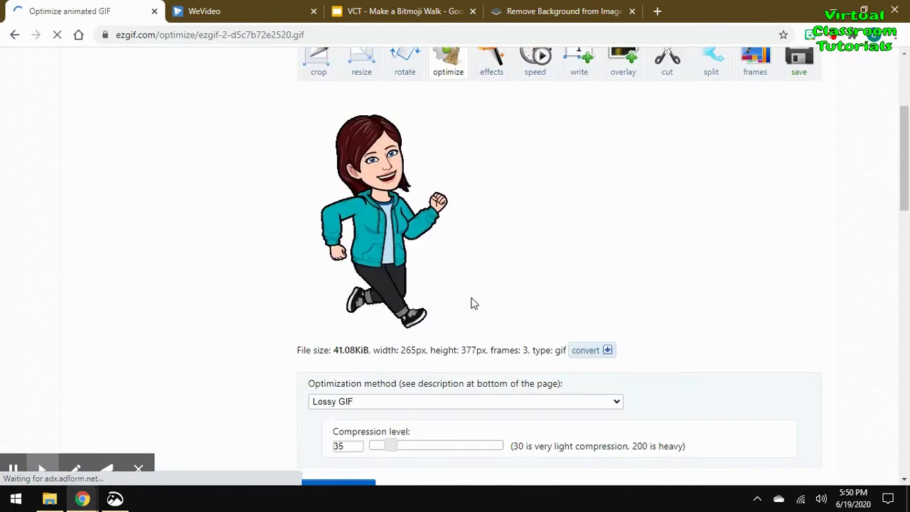
{"action": "left_click", "coordinate": [801, 74]}
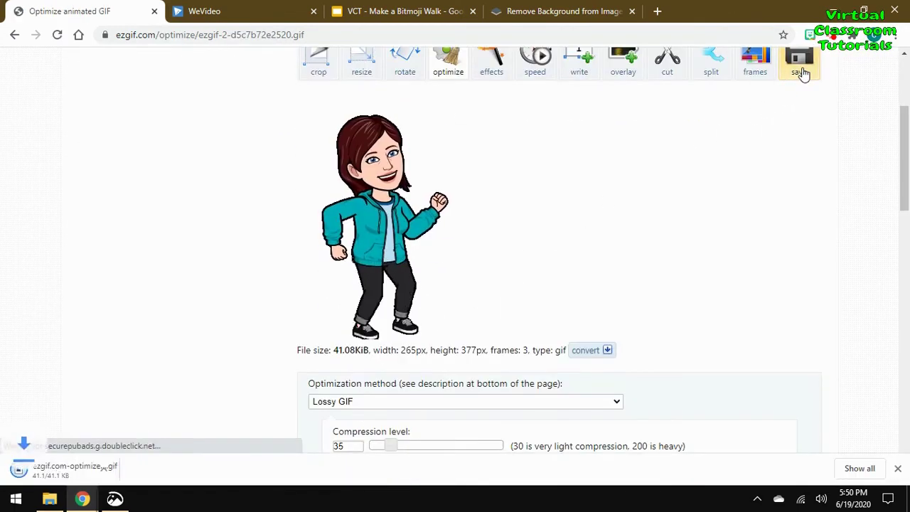